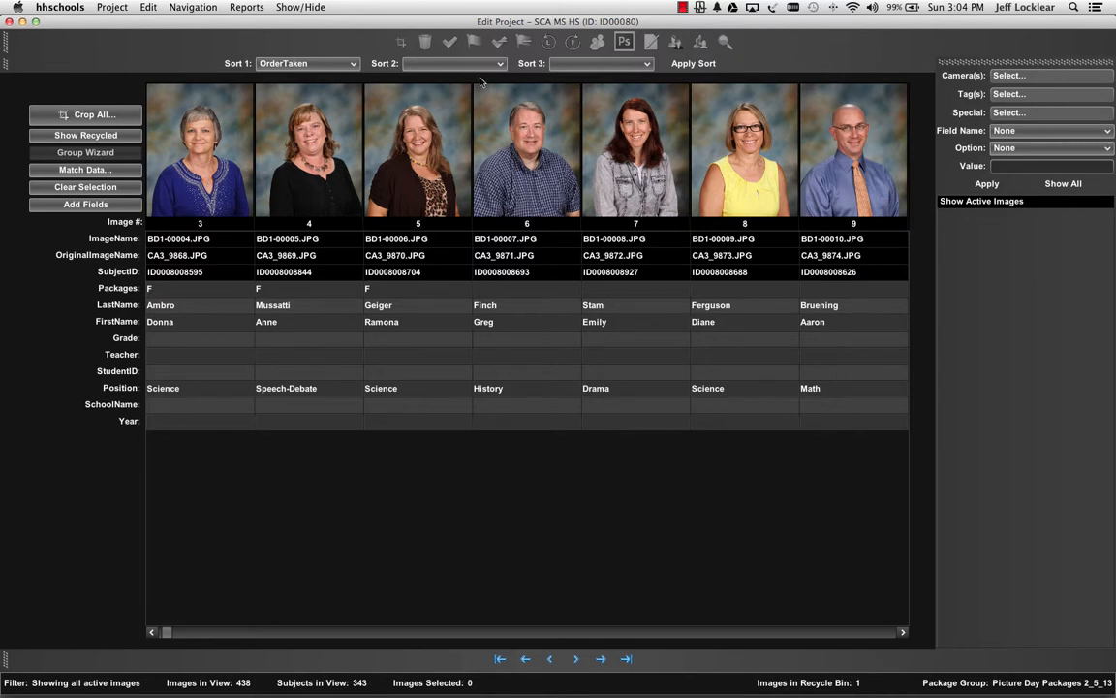
Open the project's setup and reports, look through the subject and package bar code print options, and save the setup.
{"action": "left_click", "coordinate": [109, 8]}
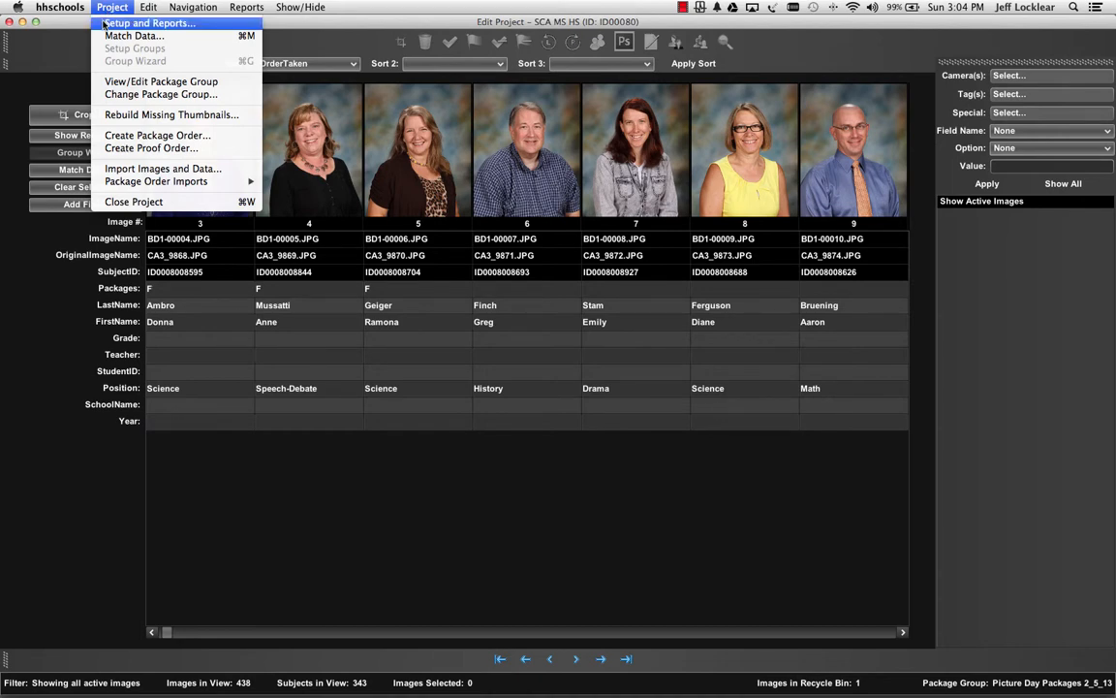
{"action": "left_click", "coordinate": [103, 22]}
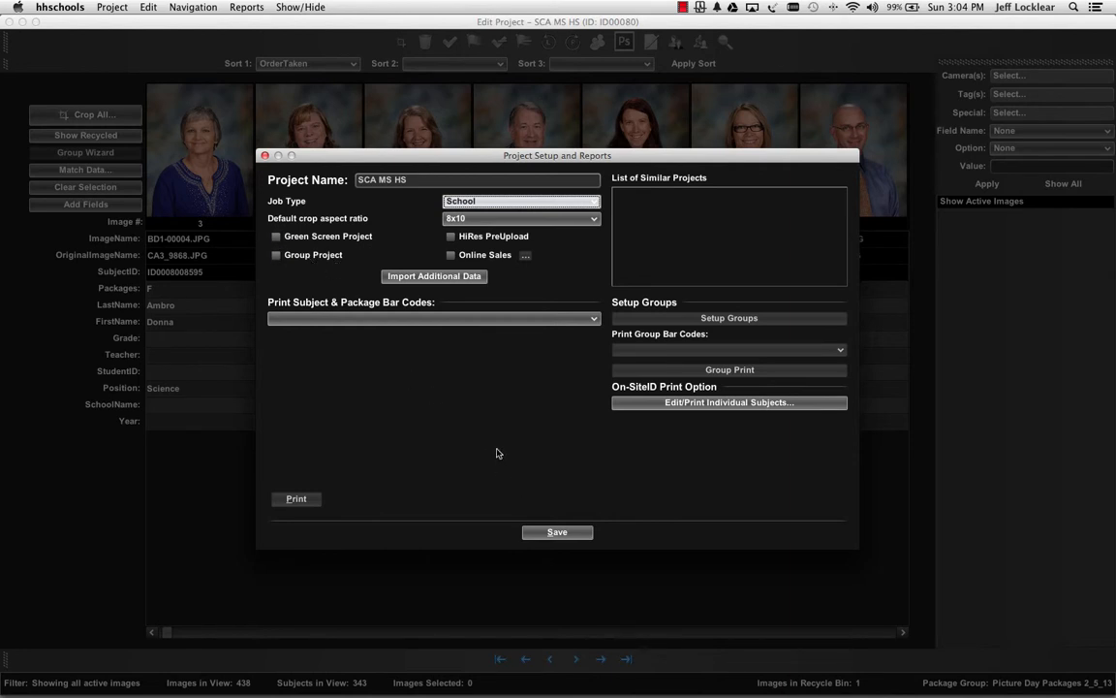
{"action": "left_click", "coordinate": [594, 319]}
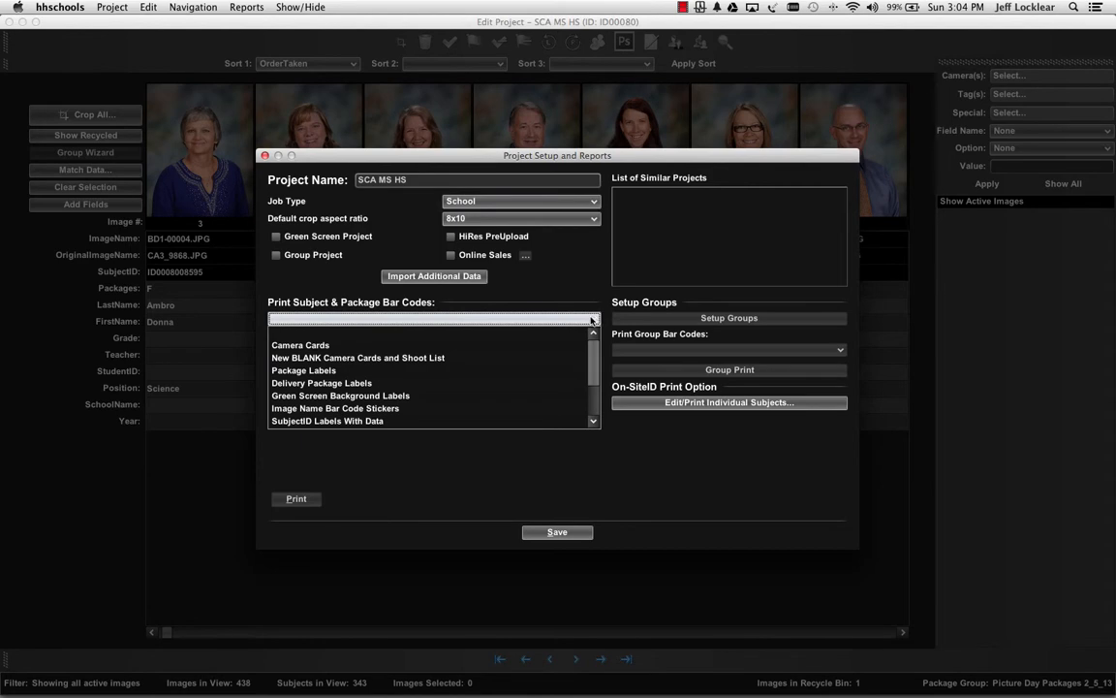
{"action": "left_click", "coordinate": [535, 481]}
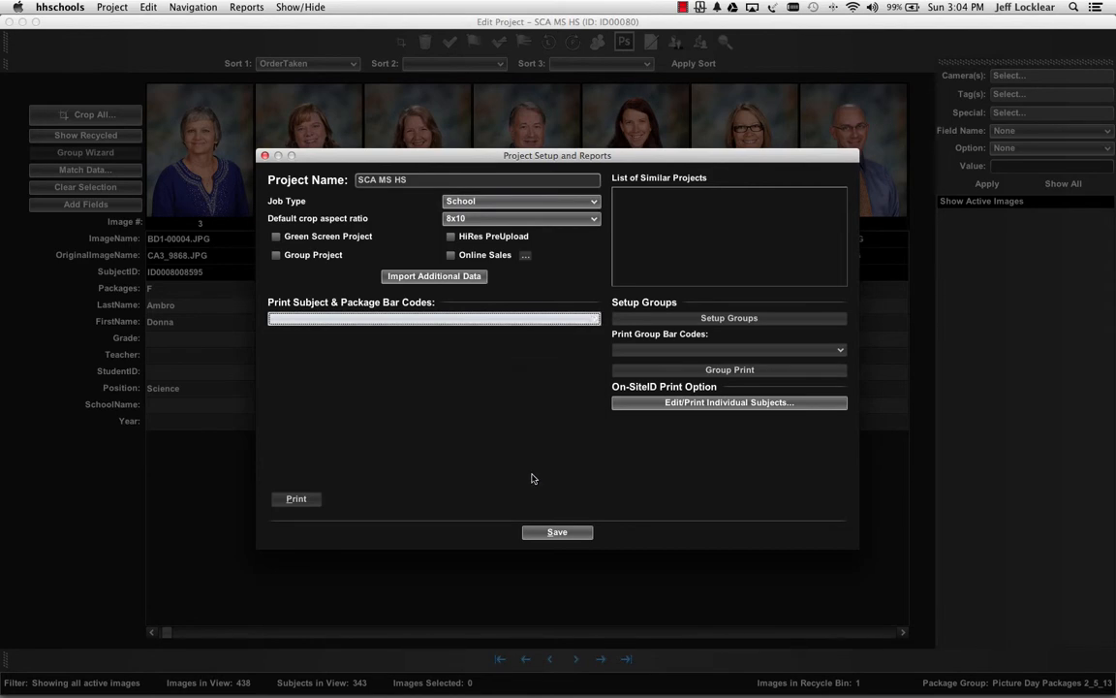
{"action": "left_click", "coordinate": [551, 532]}
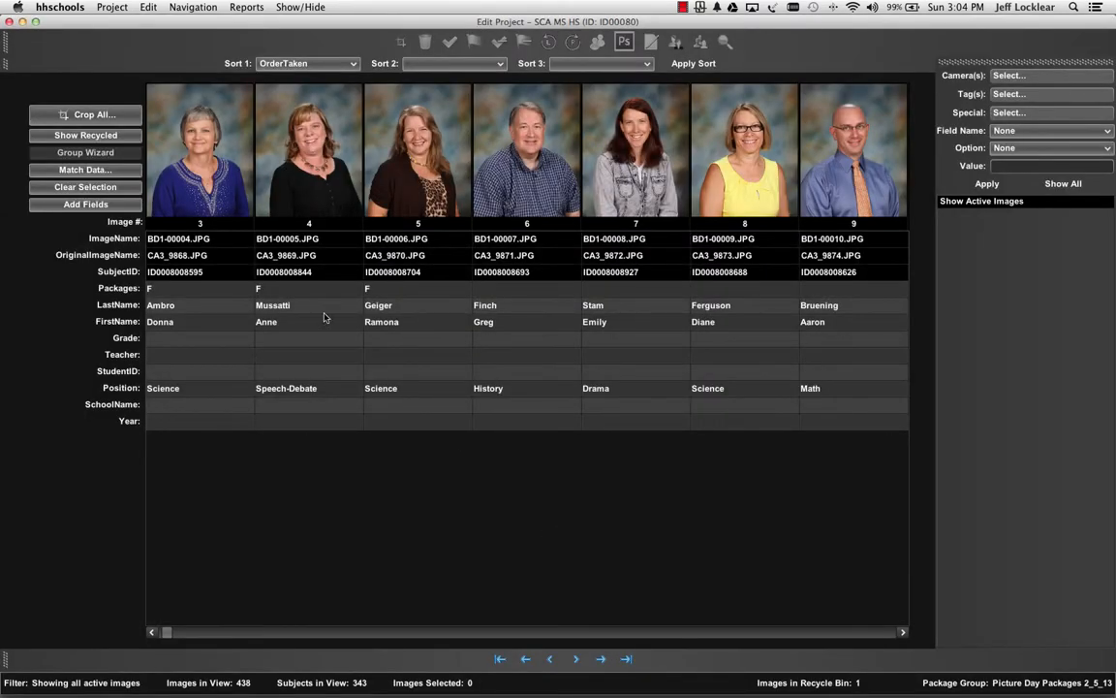
Open data matching for the project, step forward through the images from image 1 to image 23, and close it.
{"action": "left_click", "coordinate": [112, 7]}
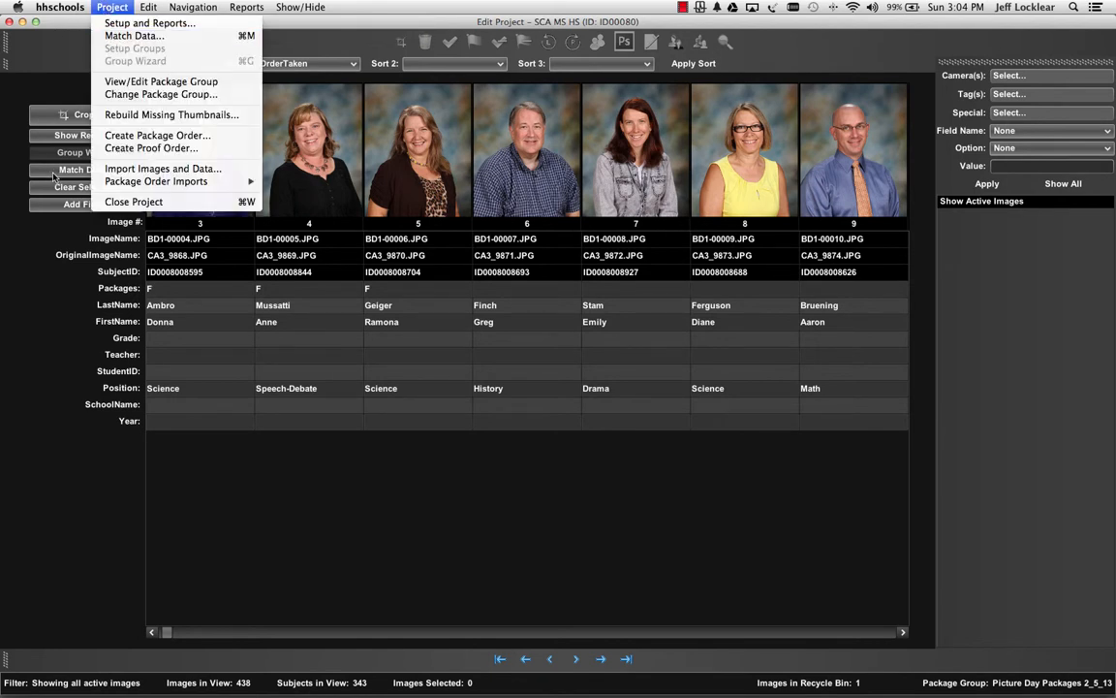
{"action": "left_click", "coordinate": [123, 38]}
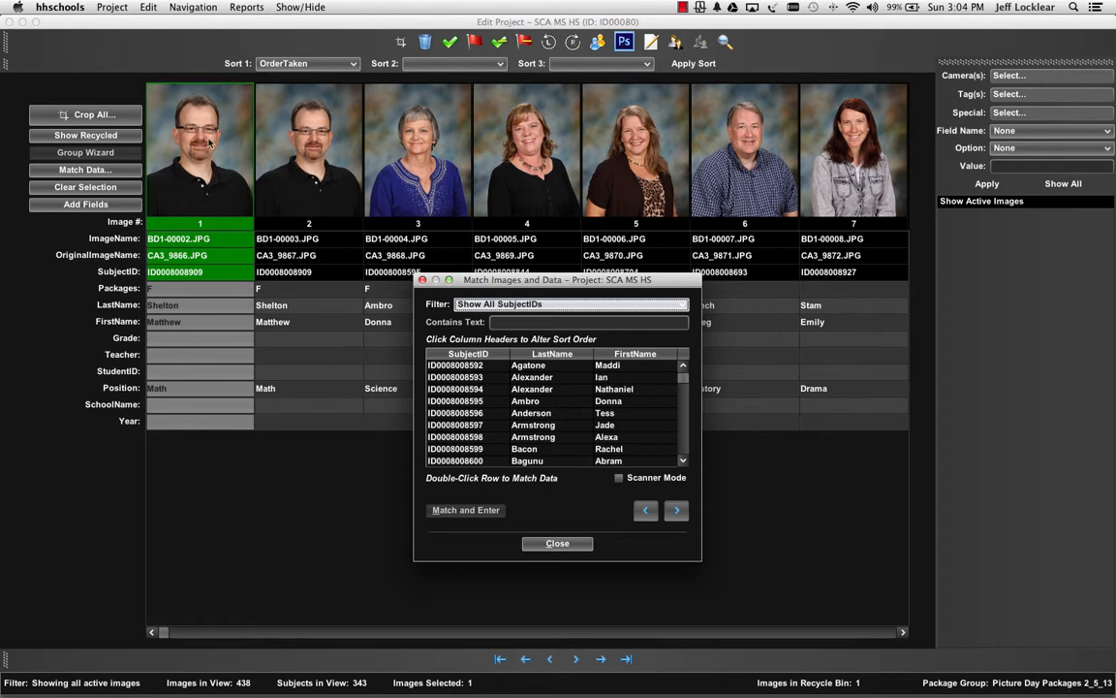
{"action": "left_click", "coordinate": [676, 511]}
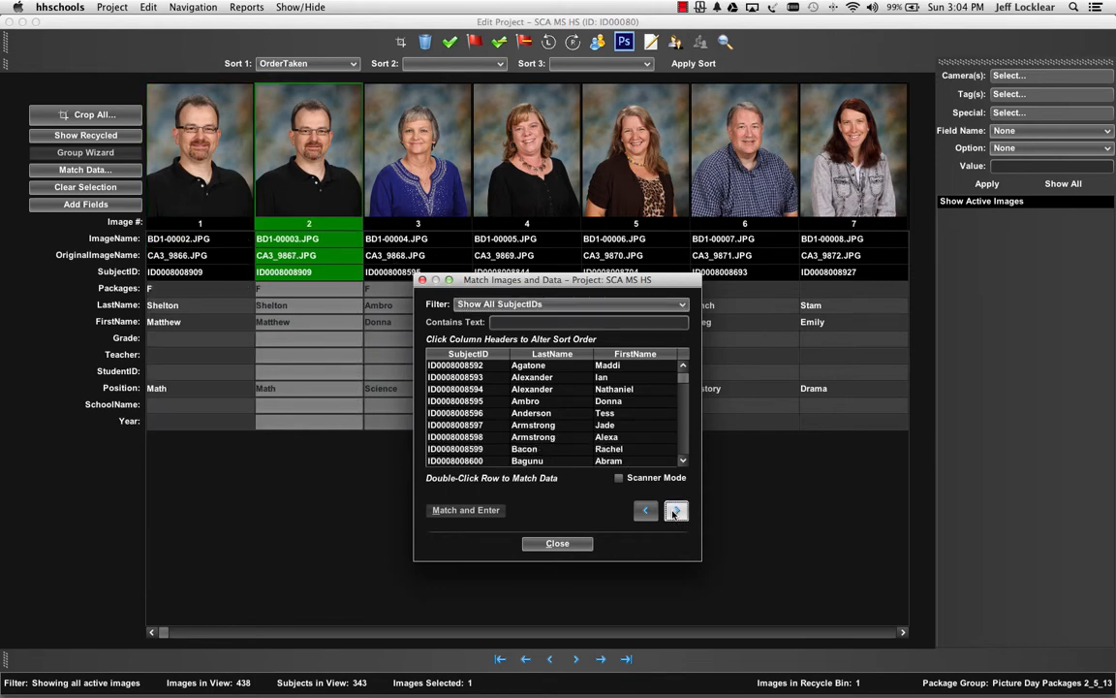
{"action": "left_click", "coordinate": [677, 510]}
{"action": "left_click", "coordinate": [676, 510]}
{"action": "left_click", "coordinate": [676, 511]}
{"action": "left_click", "coordinate": [677, 510]}
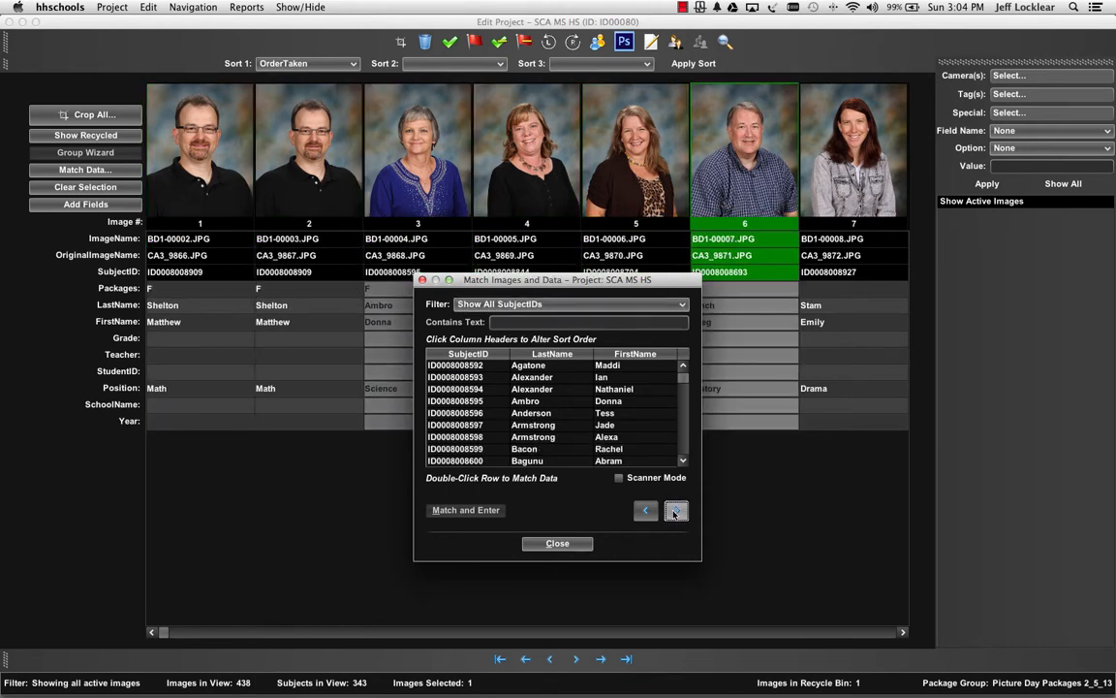
{"action": "left_click", "coordinate": [676, 510]}
{"action": "left_click", "coordinate": [676, 510]}
{"action": "left_click", "coordinate": [676, 511]}
{"action": "left_click", "coordinate": [676, 510]}
{"action": "left_click", "coordinate": [676, 510]}
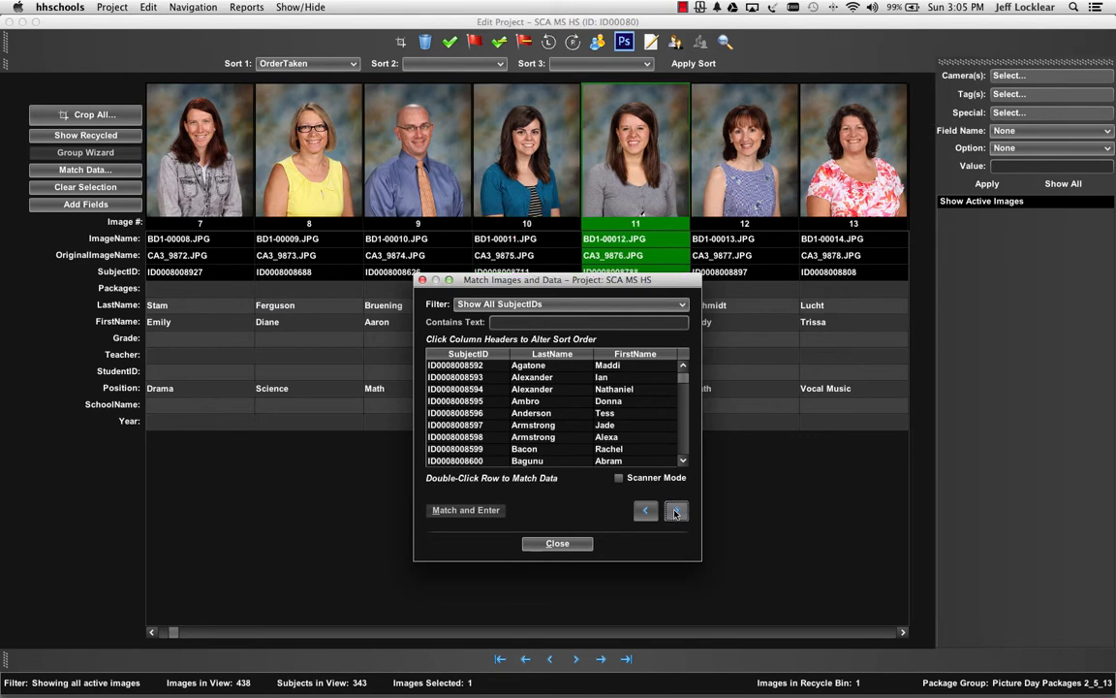
{"action": "left_click", "coordinate": [676, 511]}
{"action": "left_click", "coordinate": [677, 511]}
{"action": "left_click", "coordinate": [676, 510]}
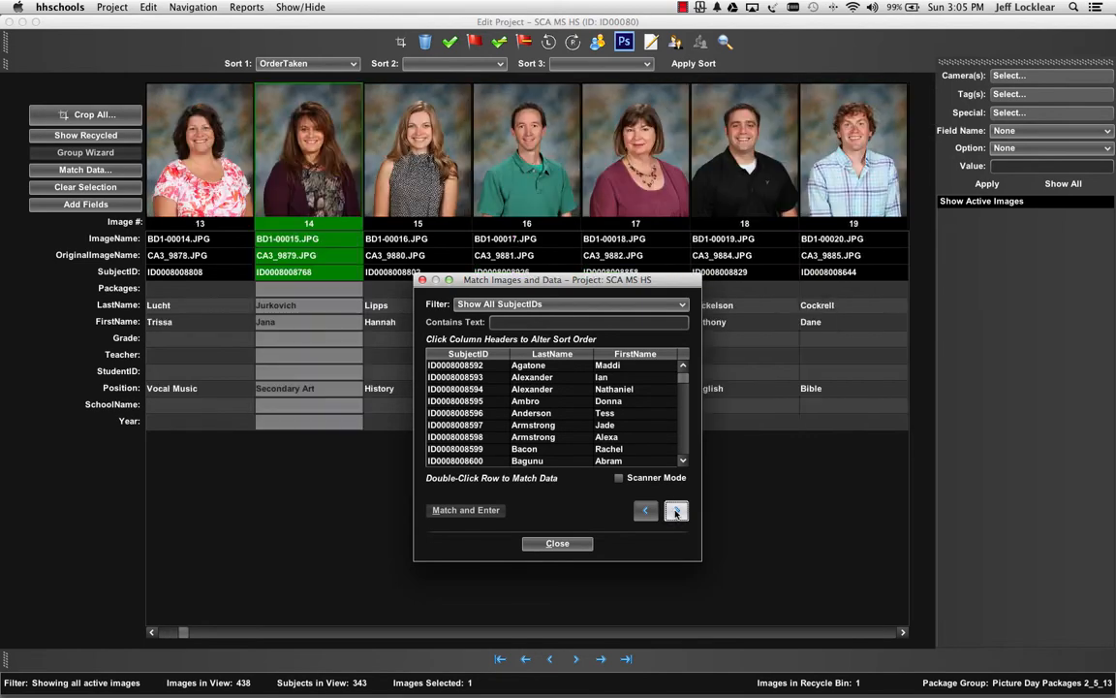
{"action": "left_click", "coordinate": [676, 510]}
{"action": "left_click", "coordinate": [676, 510]}
{"action": "left_click", "coordinate": [677, 511]}
{"action": "left_click", "coordinate": [676, 511]}
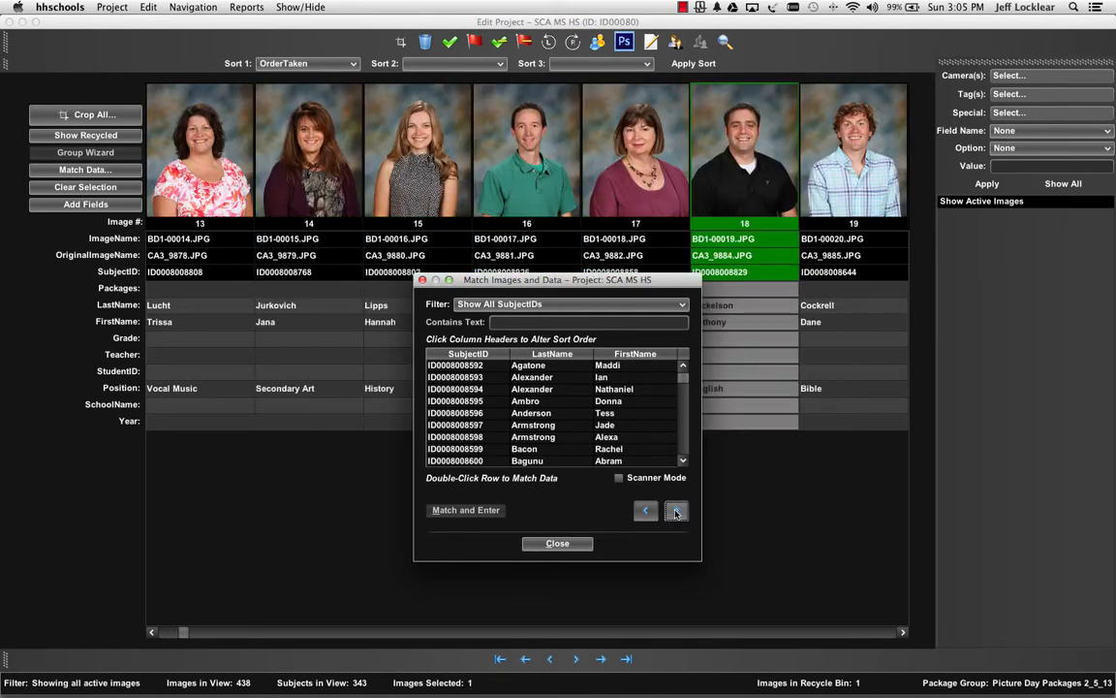
{"action": "left_click", "coordinate": [676, 511]}
{"action": "left_click", "coordinate": [676, 511]}
{"action": "left_click", "coordinate": [676, 511]}
{"action": "left_click", "coordinate": [677, 511]}
{"action": "left_click", "coordinate": [676, 510]}
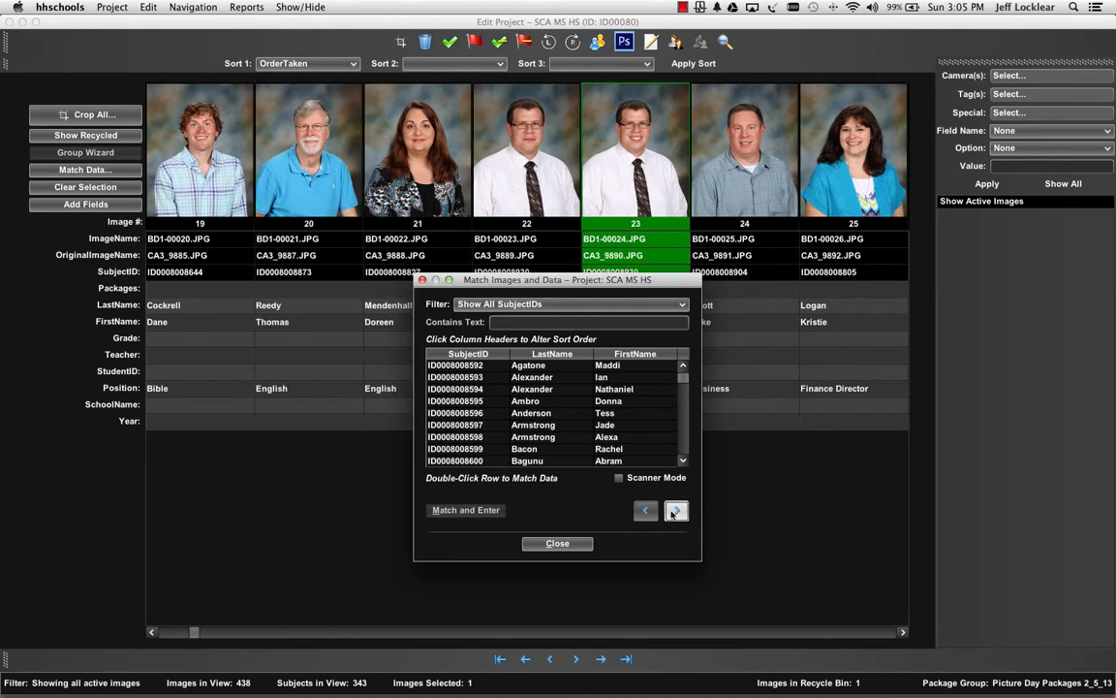
{"action": "left_click", "coordinate": [583, 544]}
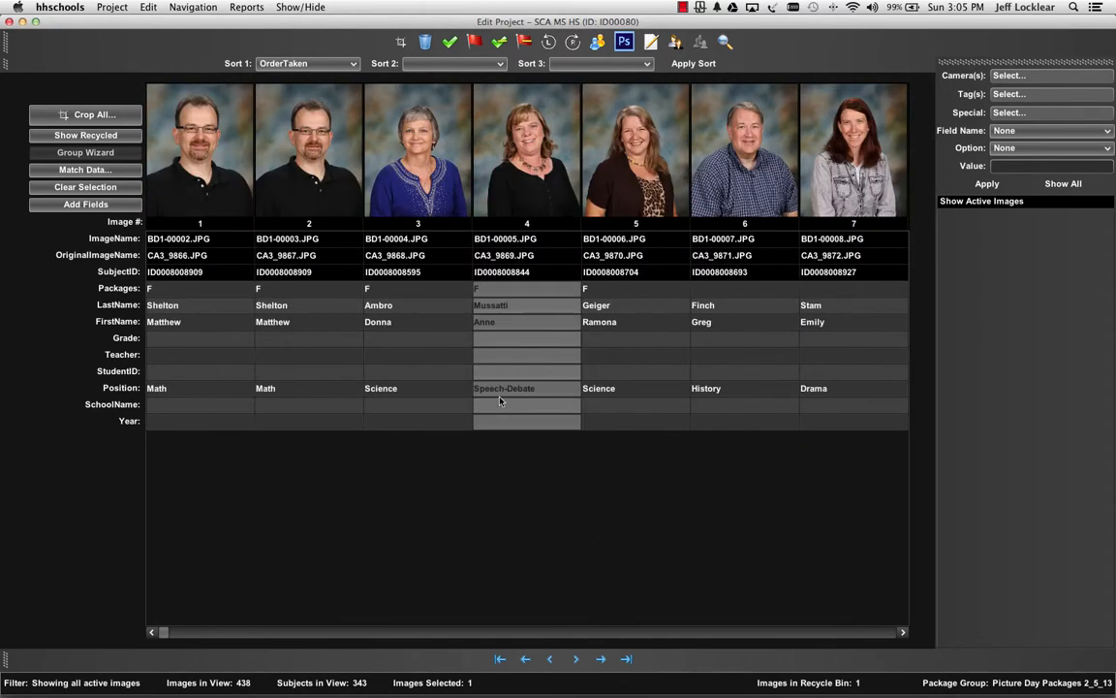
View the project's package group, inspect the Family Special and Most Popular packages, and return to editing the project.
{"action": "left_click", "coordinate": [108, 7]}
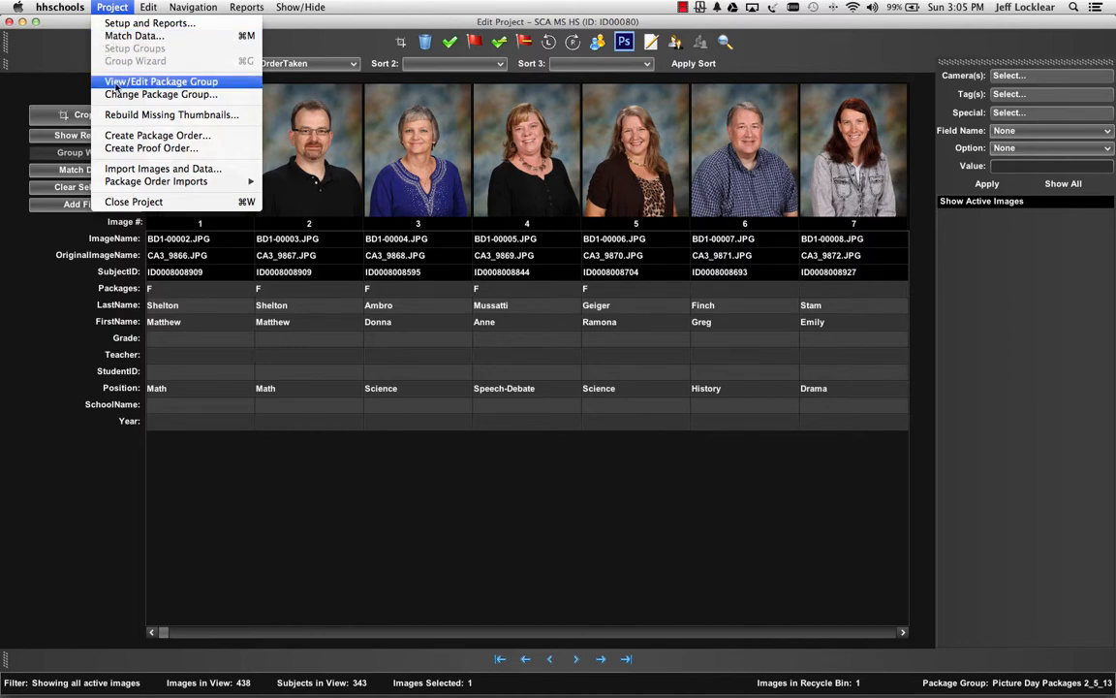
{"action": "left_click", "coordinate": [230, 83]}
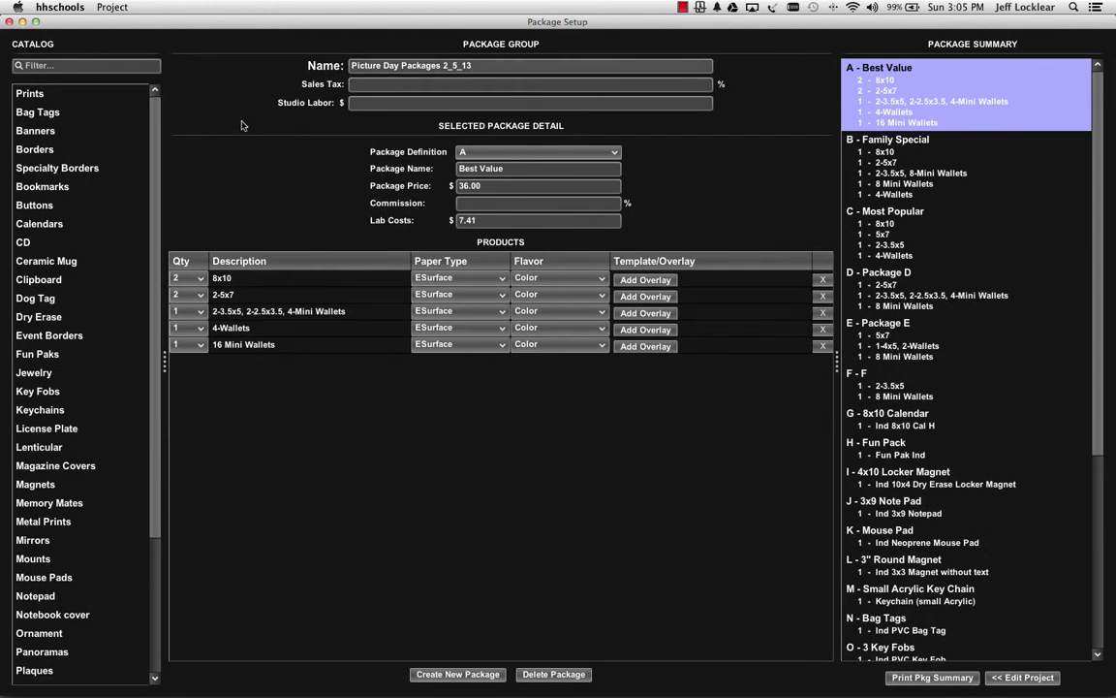
{"action": "left_click", "coordinate": [896, 184]}
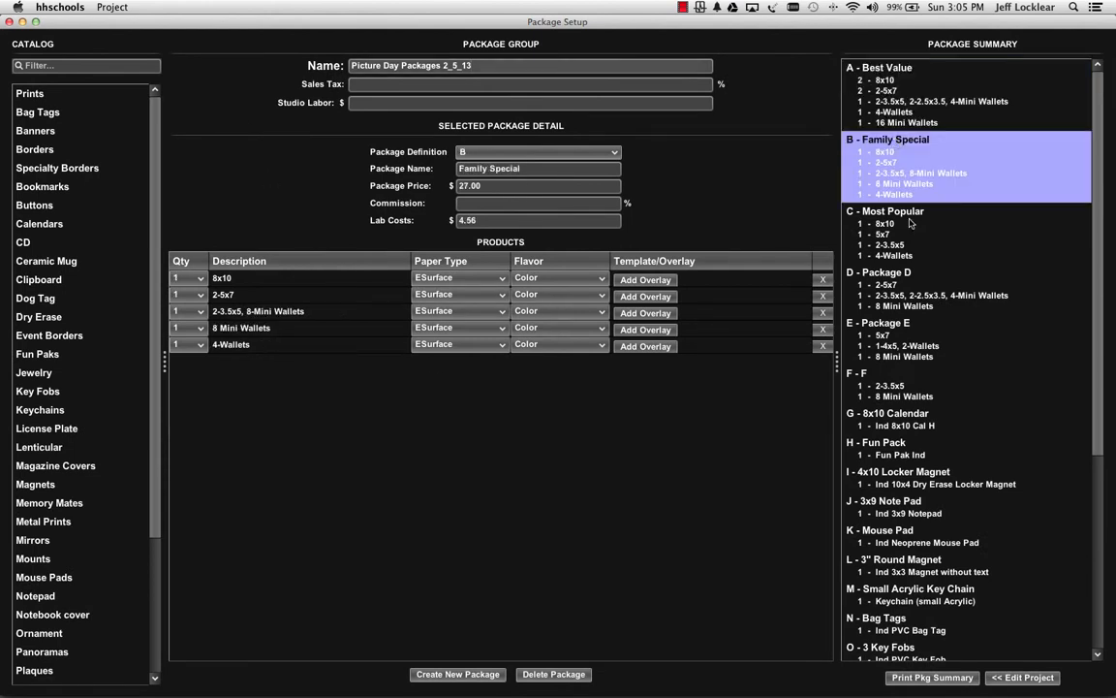
{"action": "left_click", "coordinate": [897, 212]}
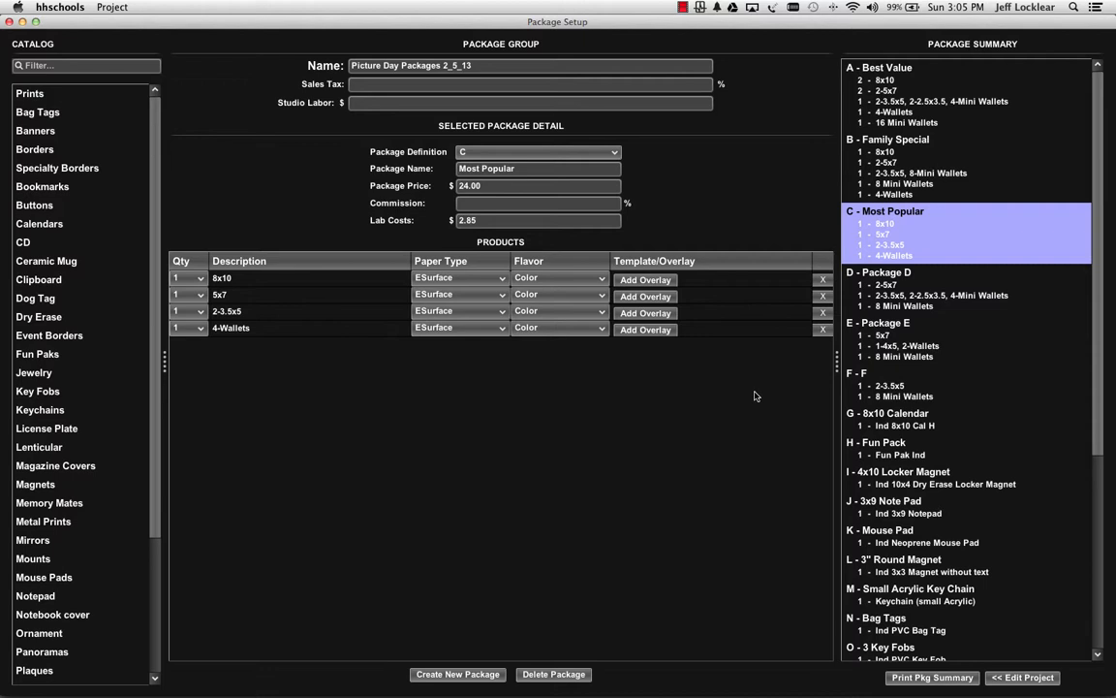
{"action": "left_click", "coordinate": [1041, 677]}
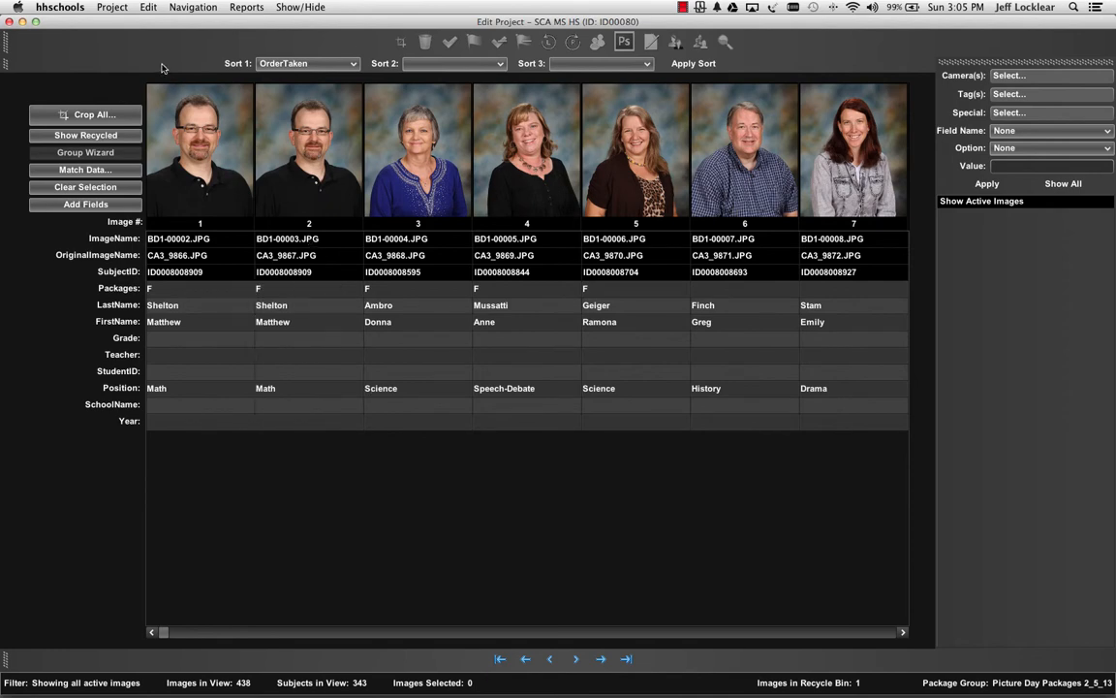
Review the package groups available for the project and close the list, keeping Picture Day Packages 2_5_13.
{"action": "left_click", "coordinate": [112, 8]}
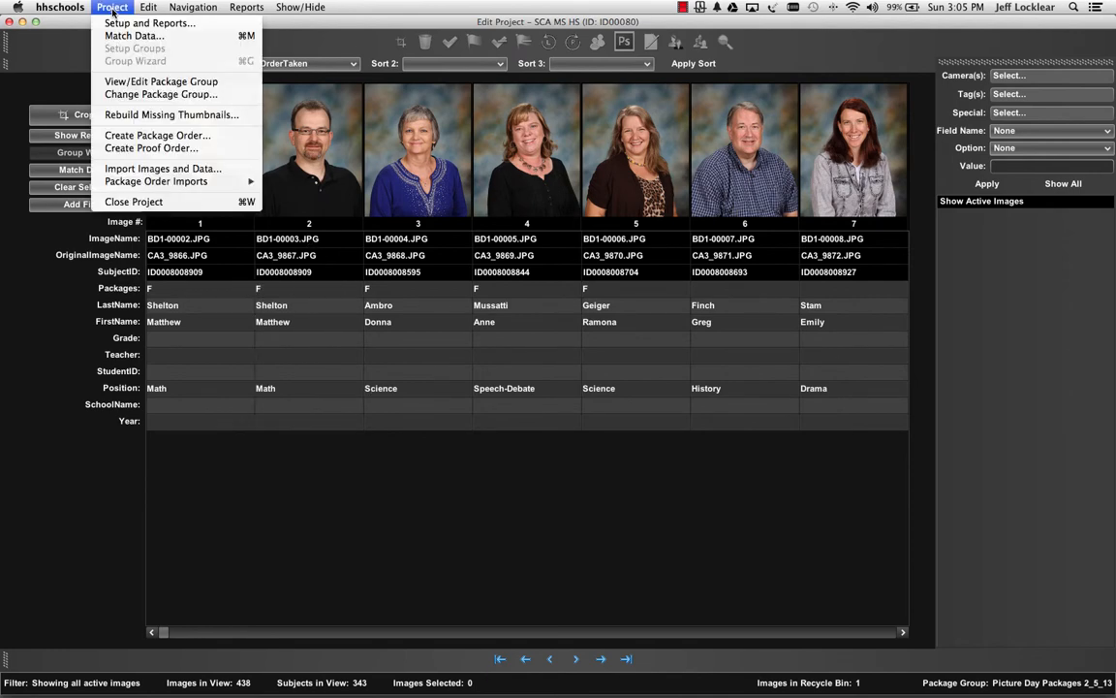
{"action": "left_click", "coordinate": [161, 95]}
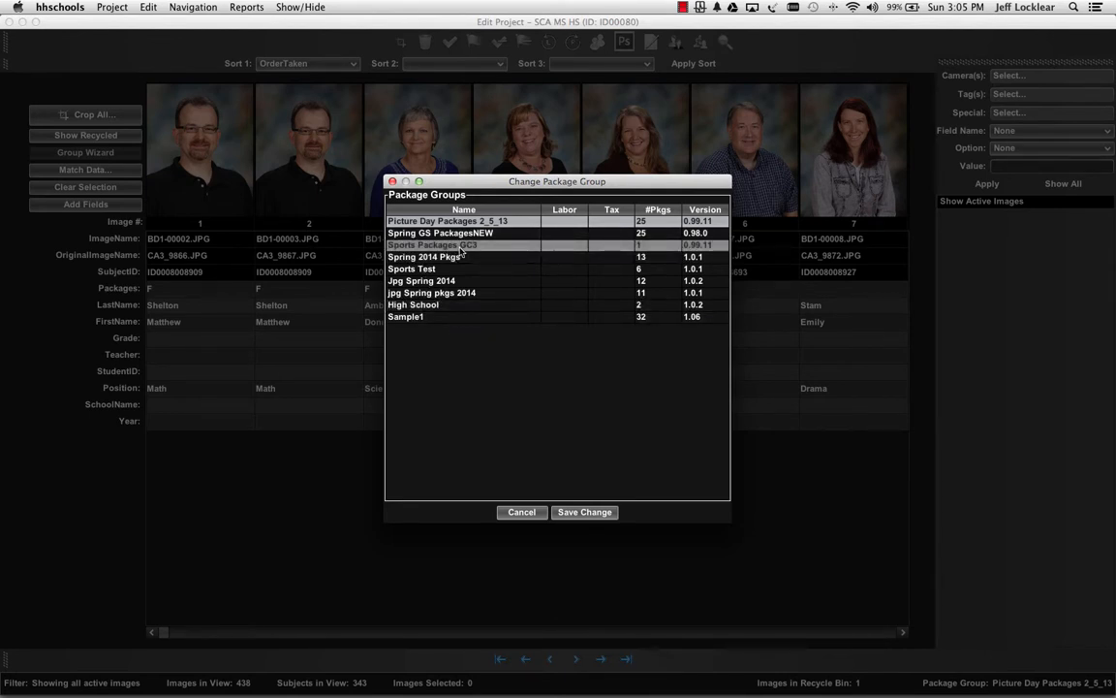
{"action": "left_click", "coordinate": [585, 511]}
Review the package order import options, view the product graphics setup, and close it.
{"action": "left_click", "coordinate": [103, 8]}
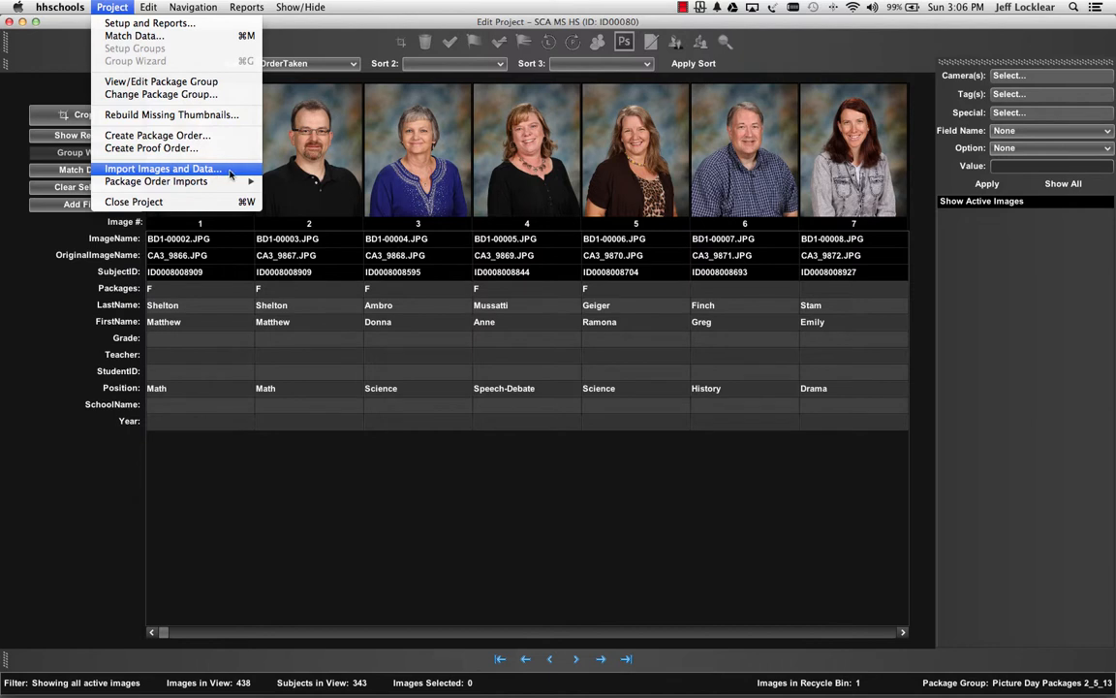
{"action": "mouse_move", "coordinate": [230, 182]}
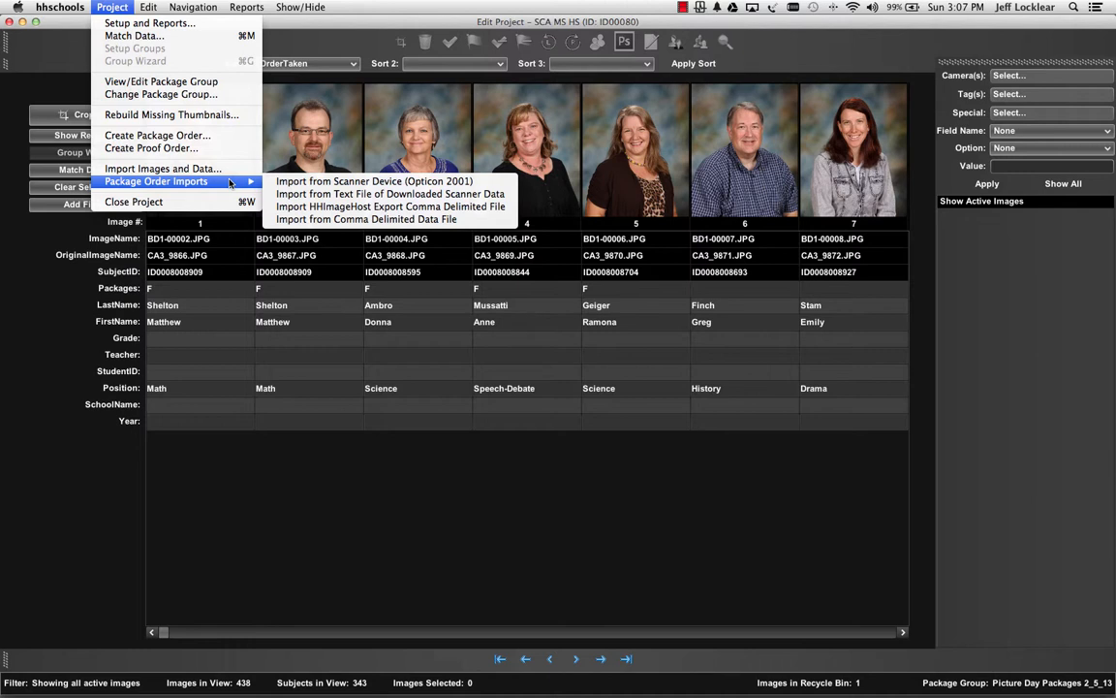
{"action": "mouse_move", "coordinate": [149, 7]}
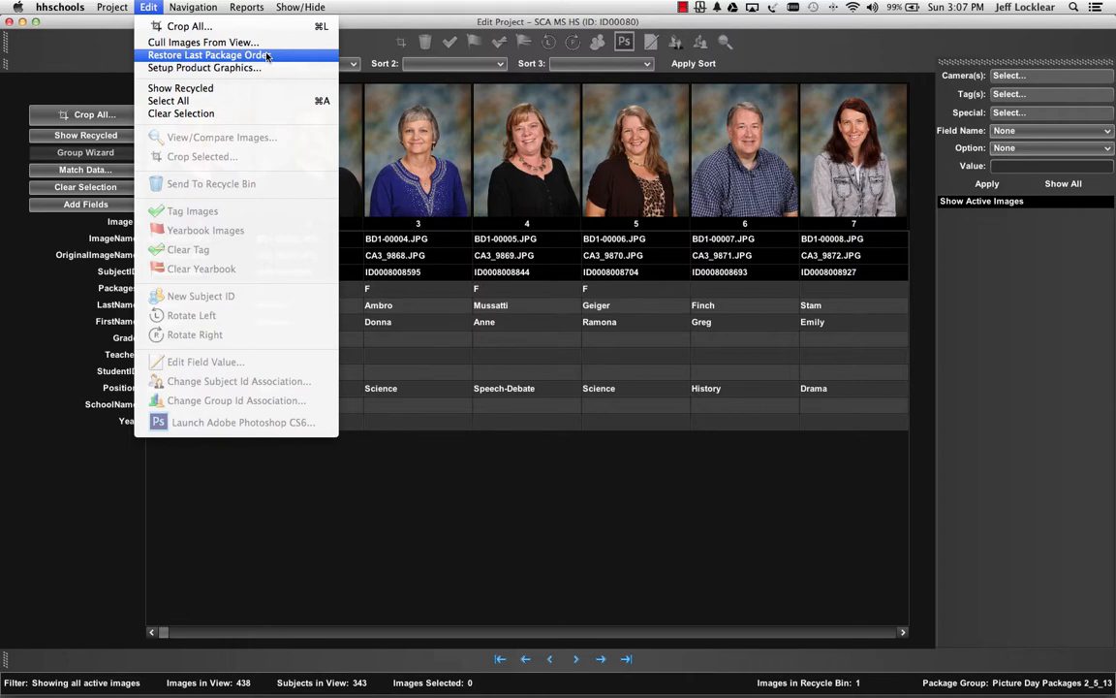
{"action": "left_click", "coordinate": [269, 68]}
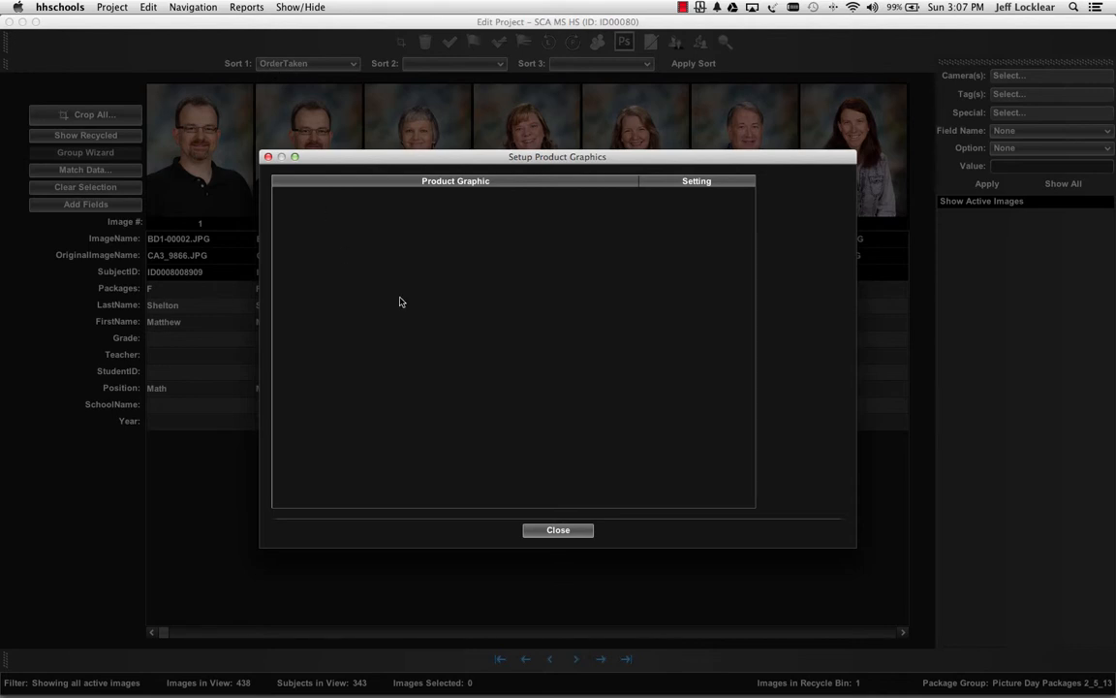
{"action": "left_click", "coordinate": [573, 531]}
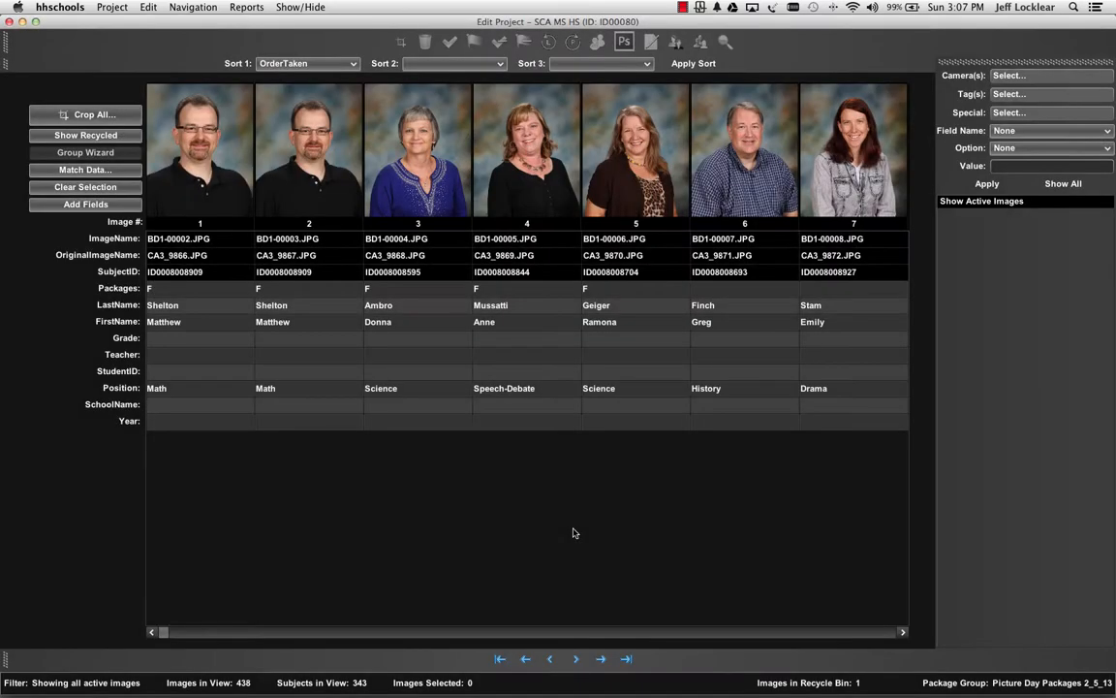
Select image 3 and review the editing commands available for a selected image.
{"action": "left_click", "coordinate": [146, 7]}
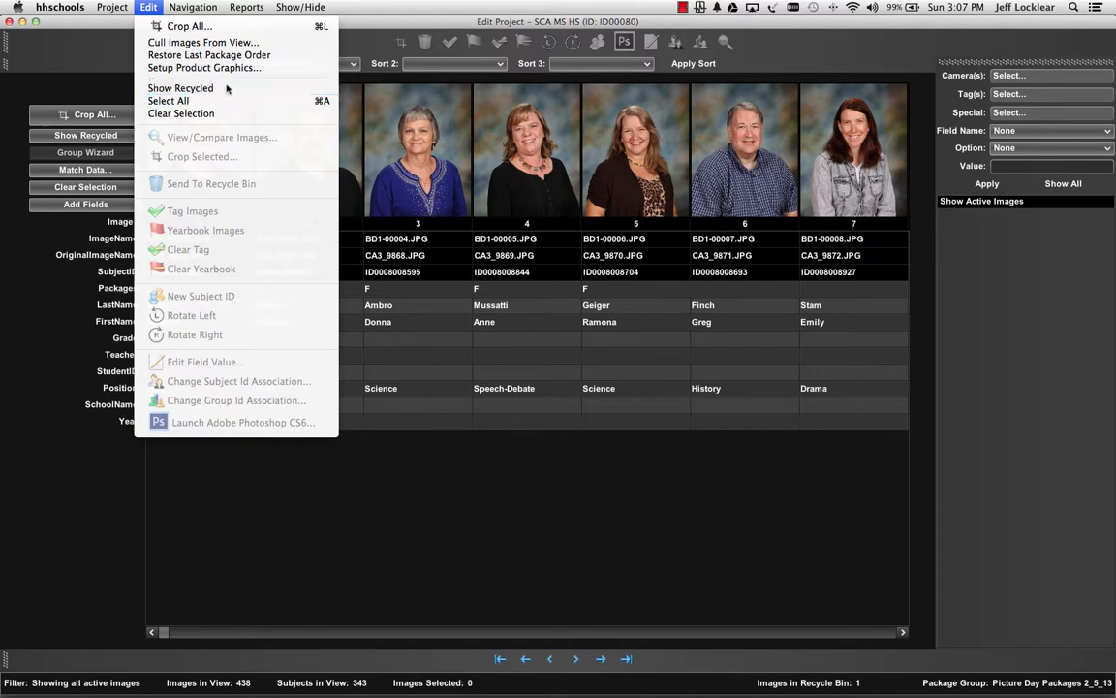
{"action": "left_click", "coordinate": [400, 153]}
{"action": "left_click", "coordinate": [439, 167]}
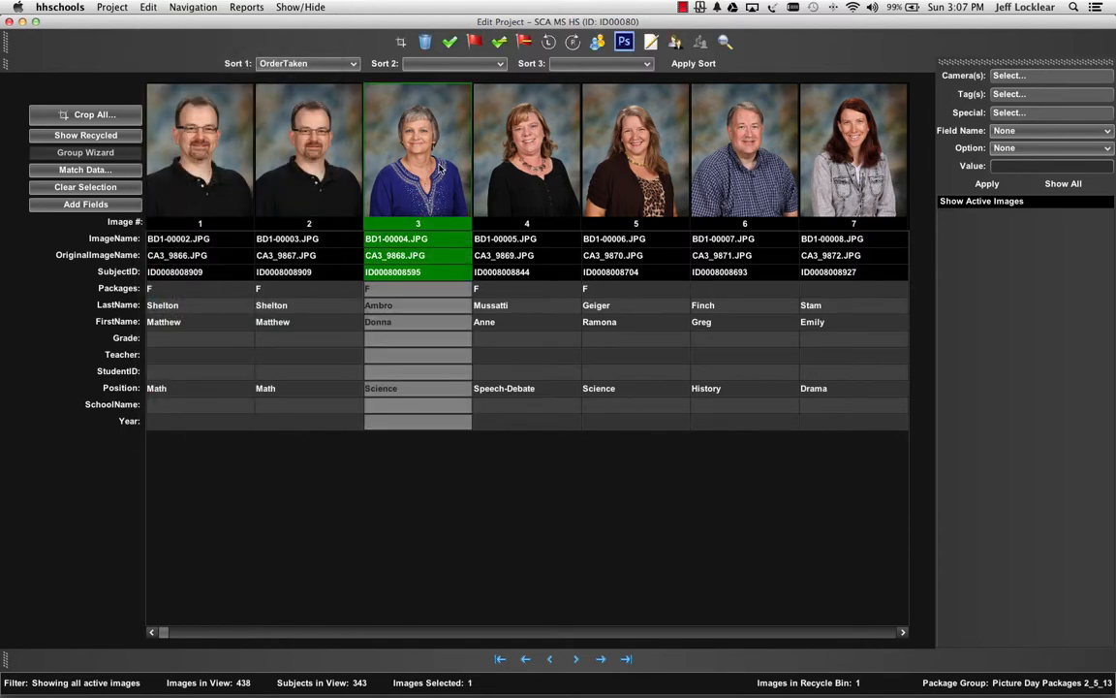
{"action": "left_click", "coordinate": [148, 8]}
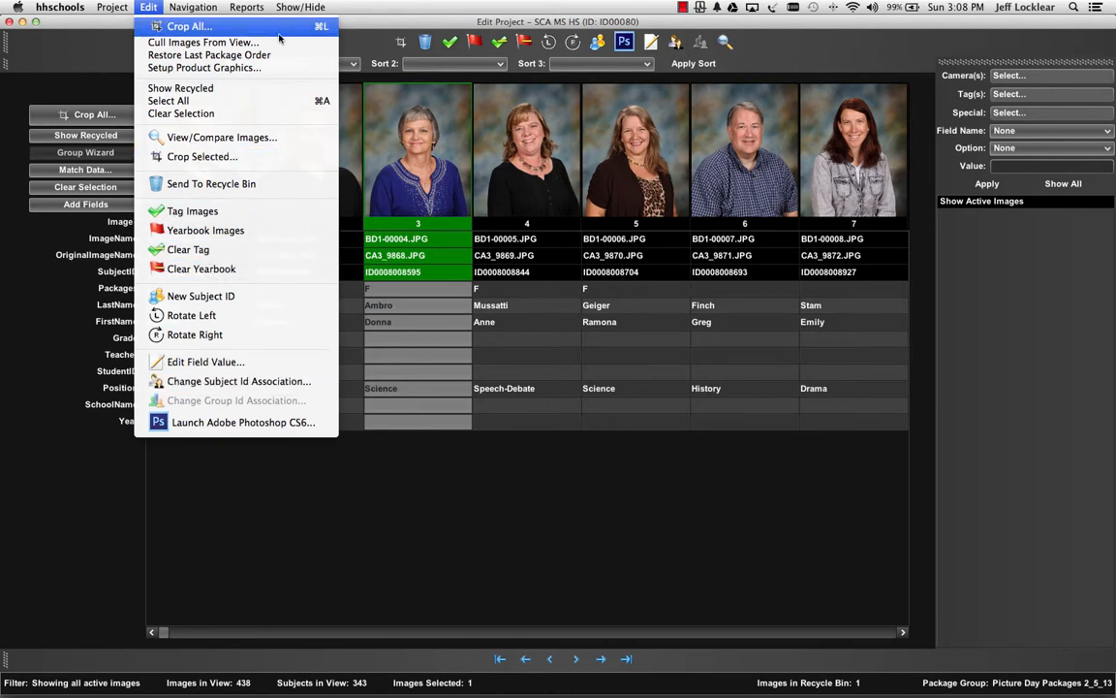
{"action": "left_click", "coordinate": [343, 11]}
Review the page and image navigation commands, the report and CSV export types, and the toolbar visibility options.
{"action": "left_click", "coordinate": [200, 8]}
{"action": "left_click", "coordinate": [205, 8]}
{"action": "left_click", "coordinate": [206, 8]}
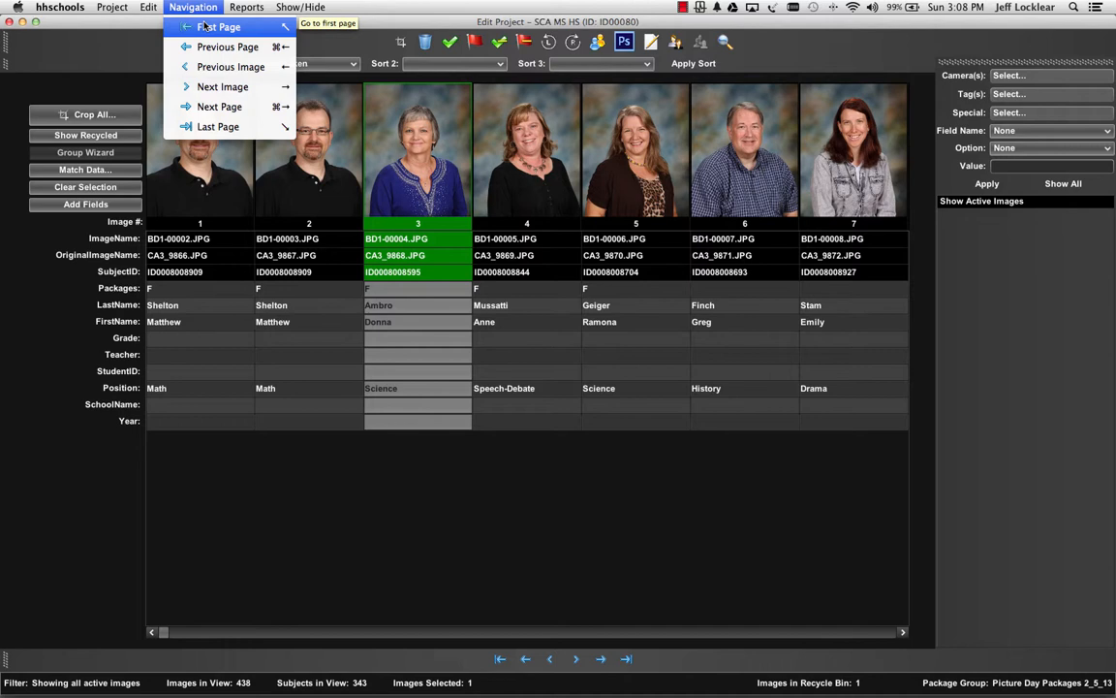
{"action": "mouse_move", "coordinate": [250, 11]}
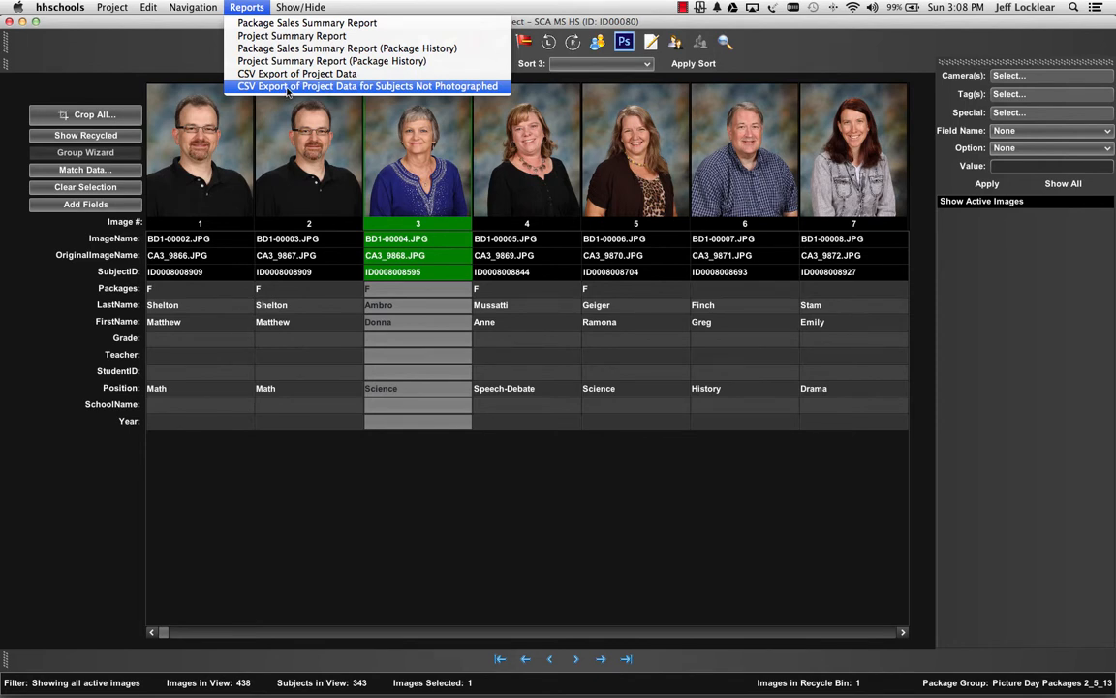
{"action": "mouse_move", "coordinate": [310, 8]}
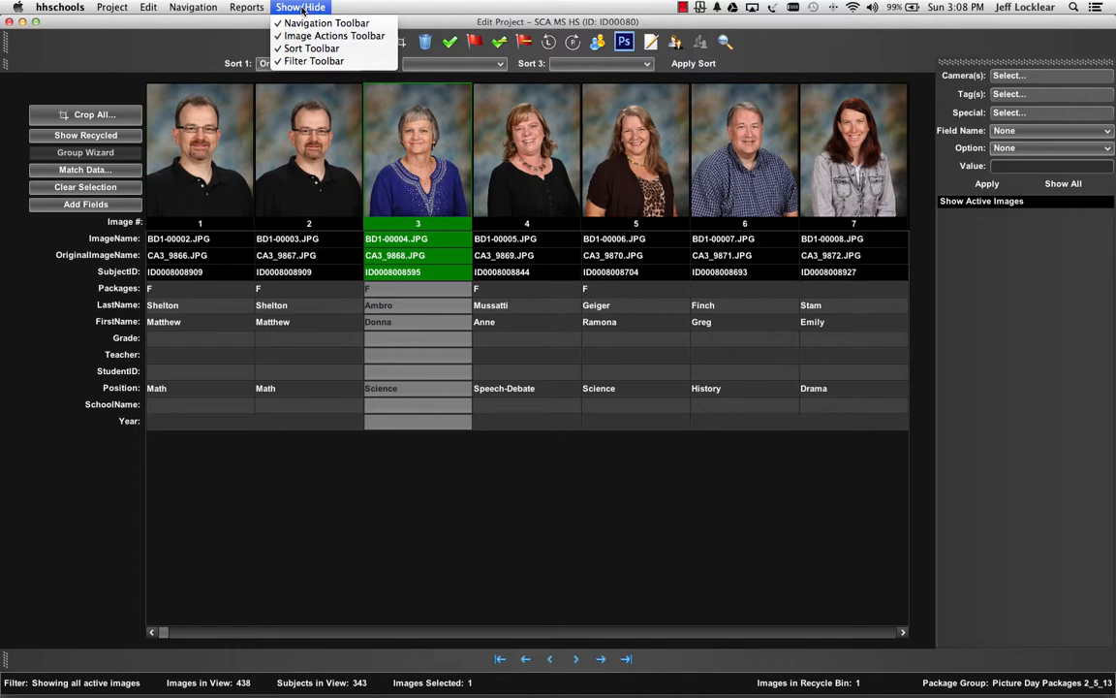
{"action": "mouse_move", "coordinate": [194, 8]}
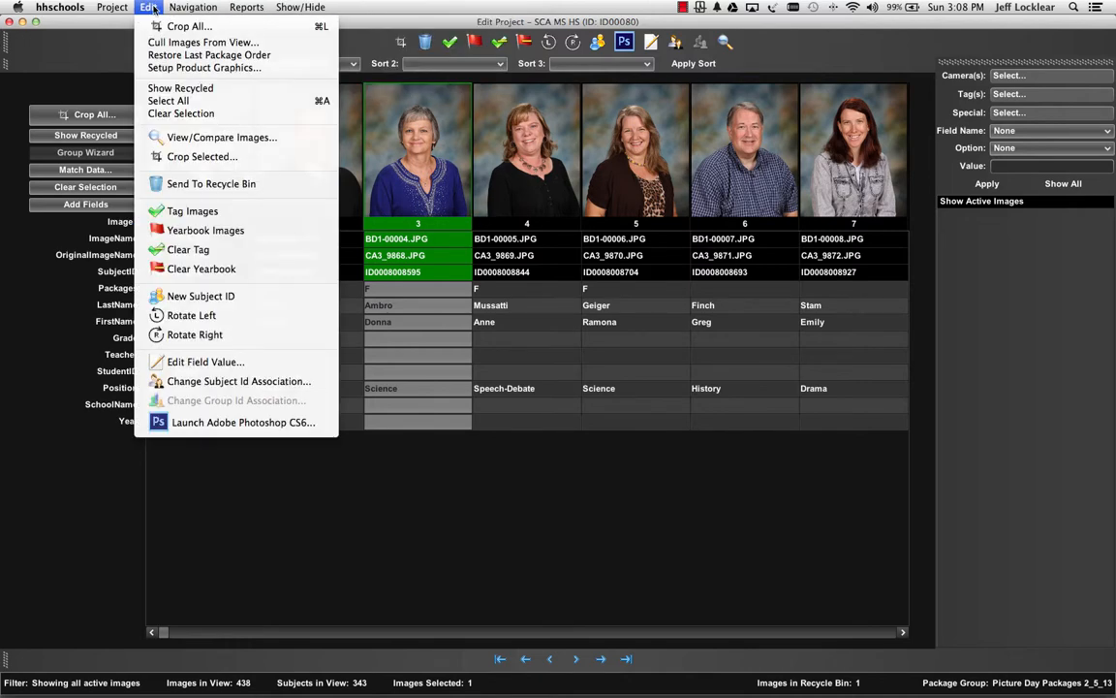
{"action": "mouse_move", "coordinate": [119, 10]}
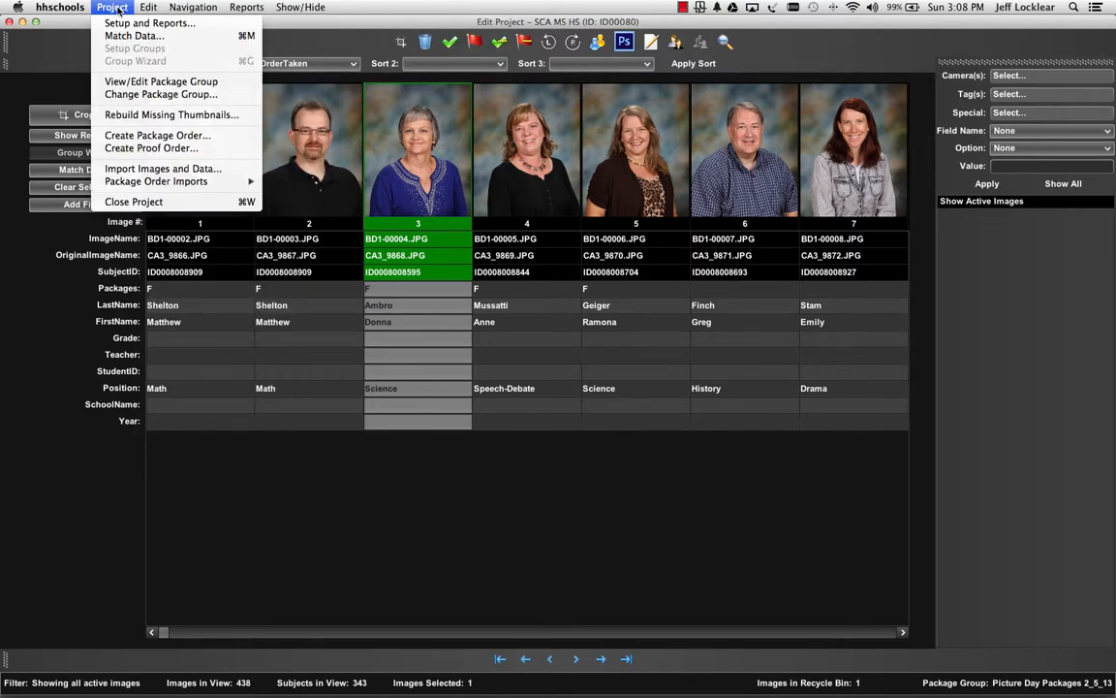